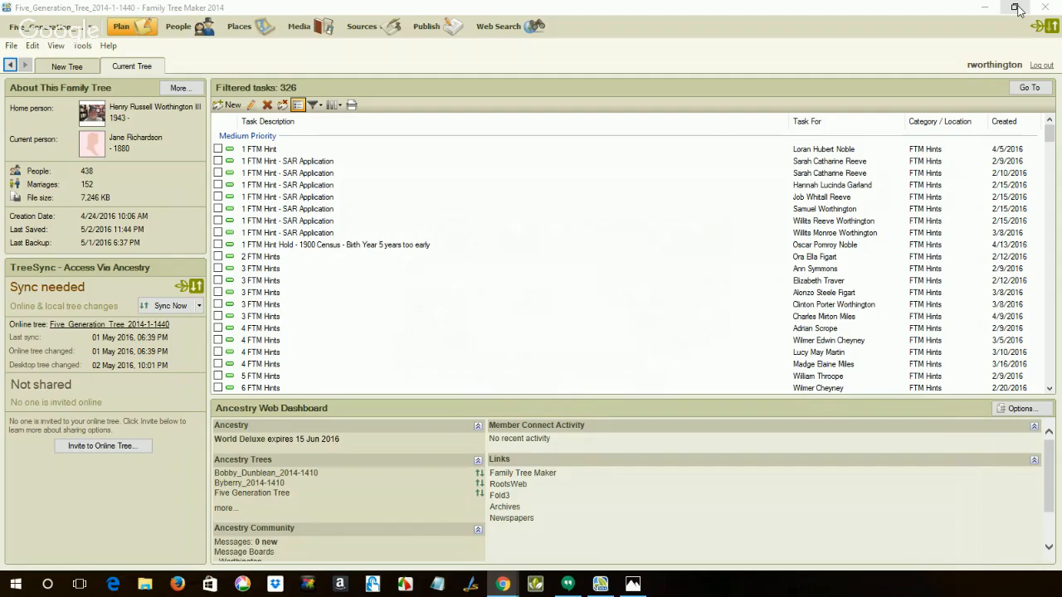
Show Family Tree Maker beside the Ancestry All Hints page, switch to the People workspace and review the record hints on page 3
click(1015, 8)
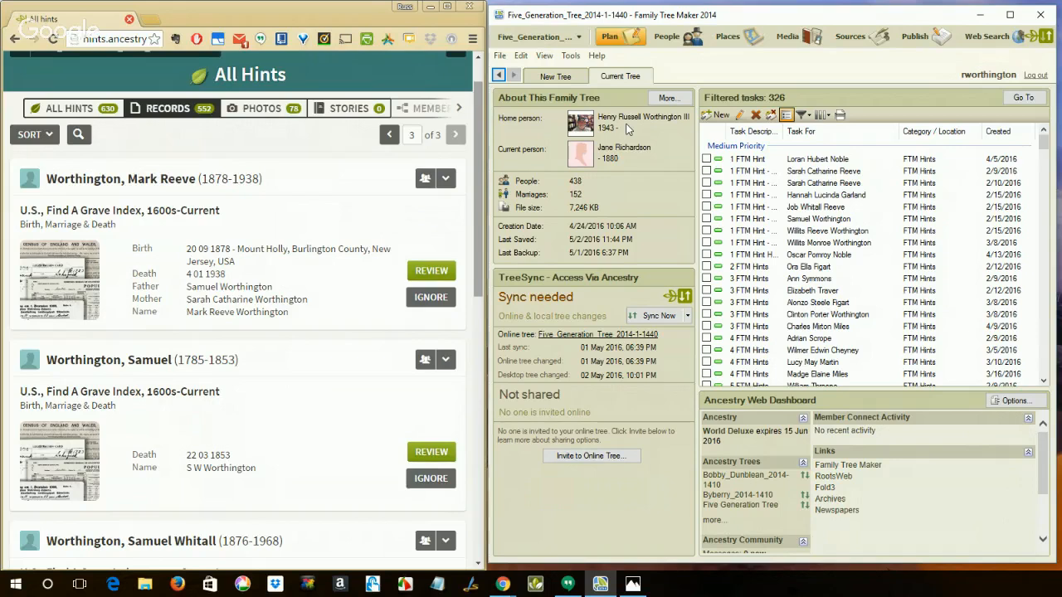
click(665, 40)
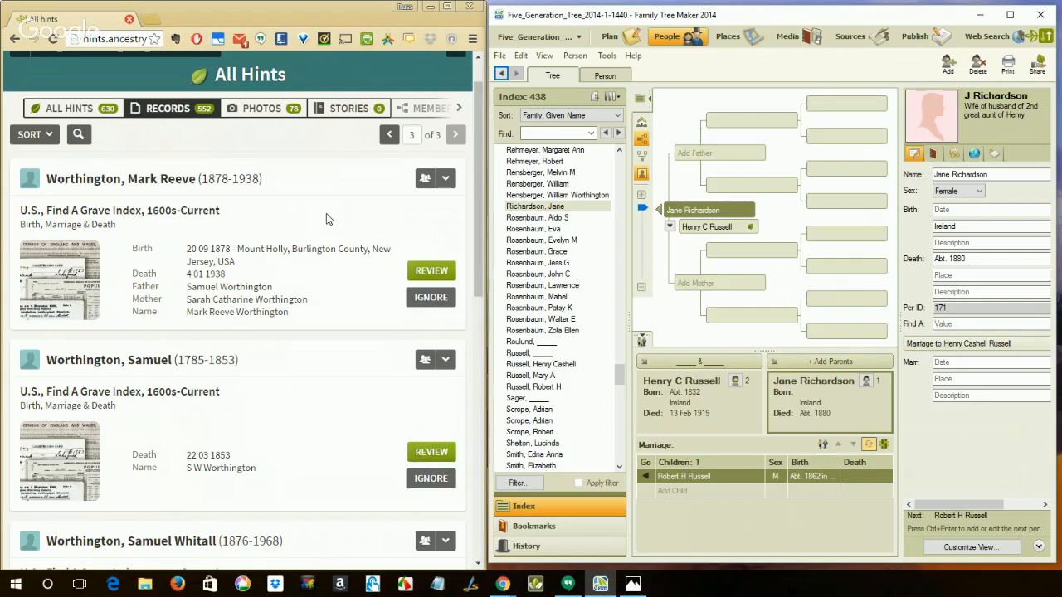
scroll(325, 213, down, 1)
scroll(326, 218, down, 7)
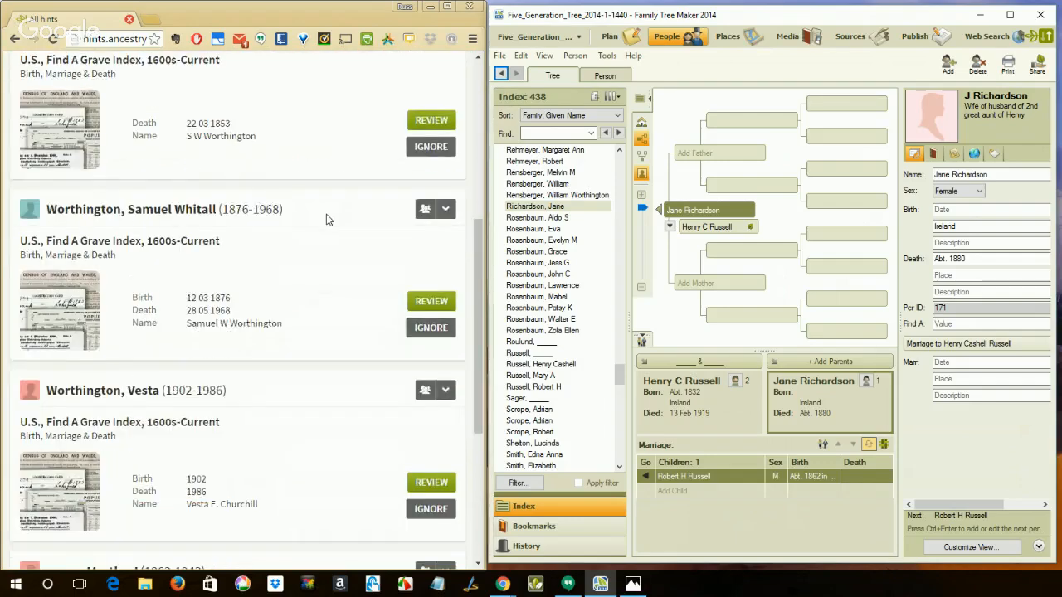
scroll(326, 220, up, 2)
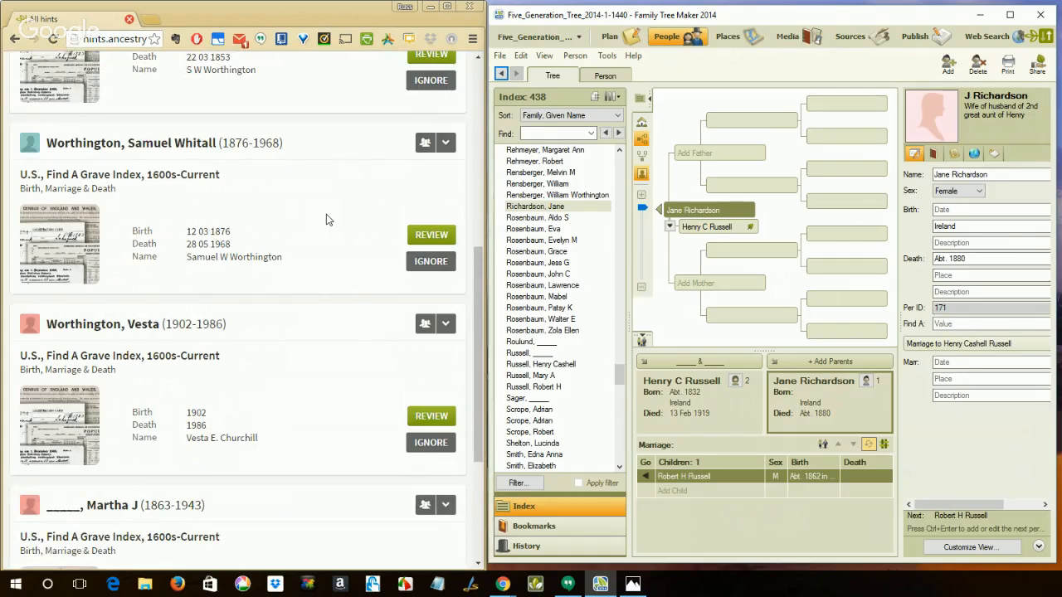
Start filtering the individuals in the index and include the fourth person listed on page 3 of the Ancestry record hints
click(515, 484)
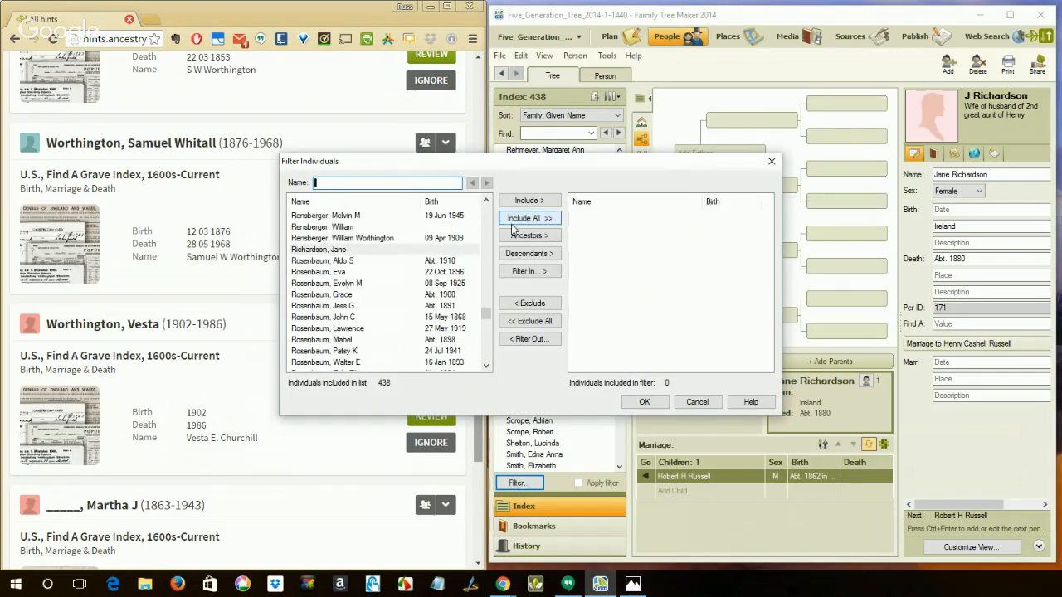
drag(511, 166, 520, 167)
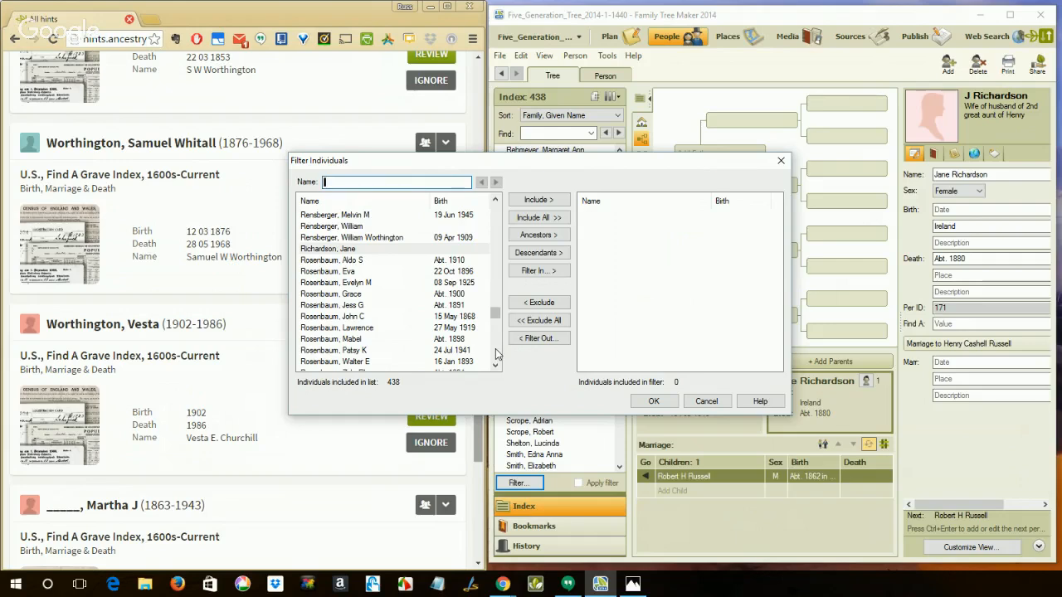
scroll(496, 354, down, 15)
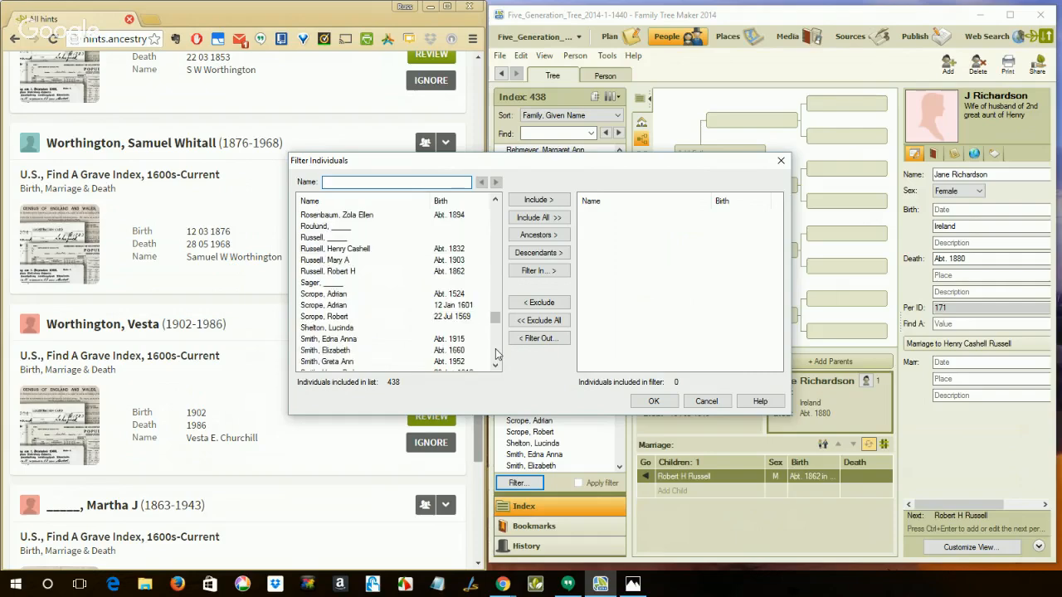
scroll(496, 354, down, 8)
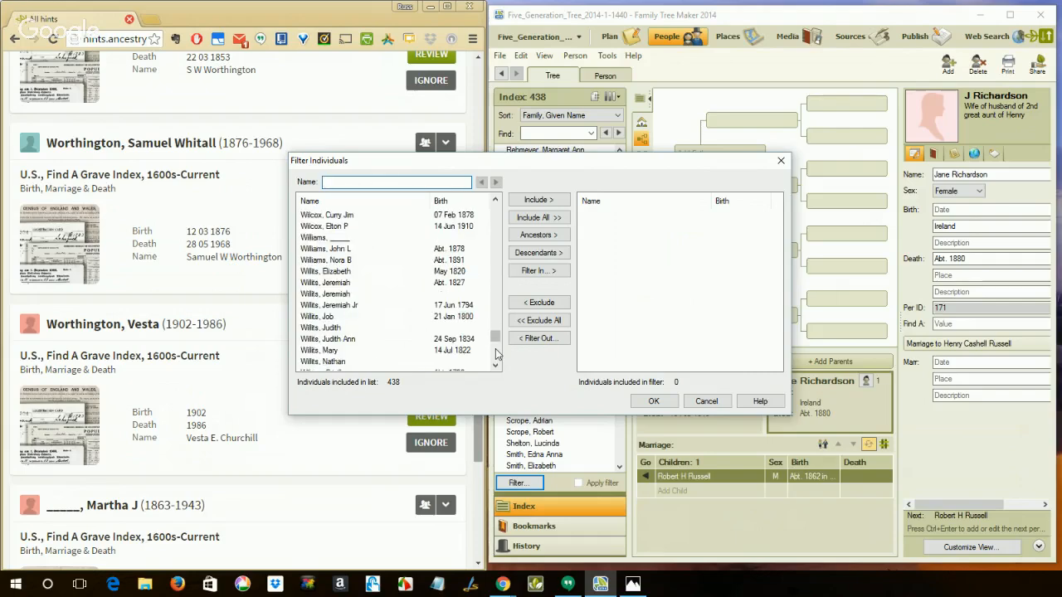
scroll(496, 354, down, 5)
scroll(496, 354, down, 9)
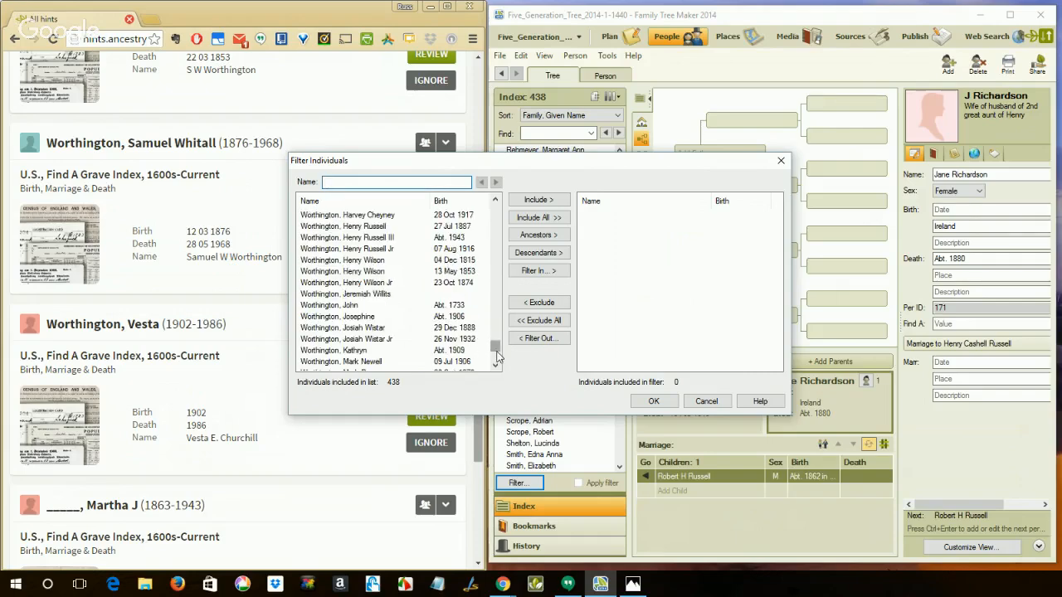
click(496, 366)
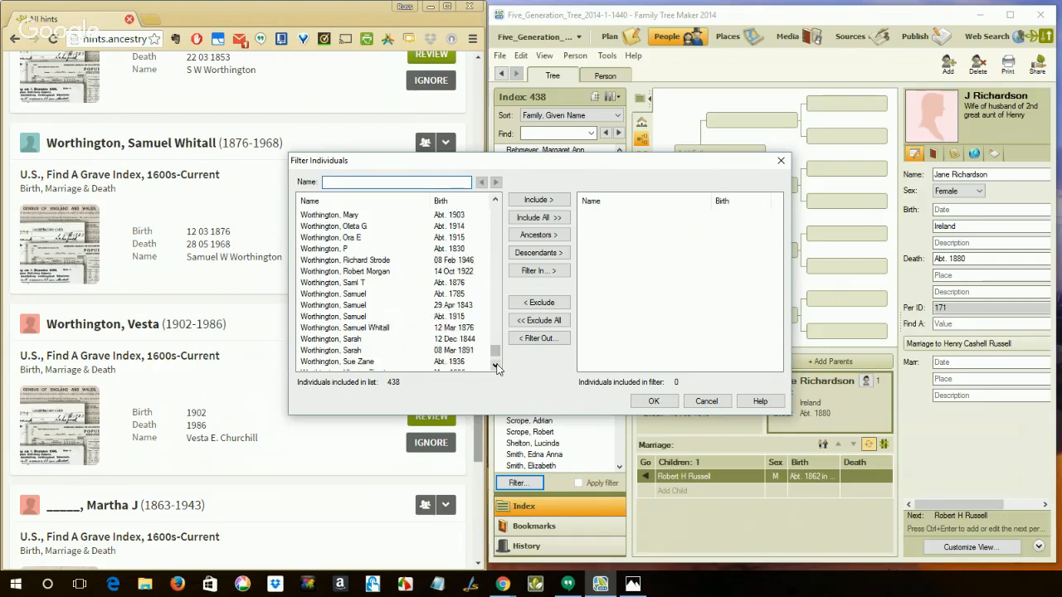
click(496, 366)
click(496, 367)
click(496, 366)
click(496, 366)
click(496, 366)
click(496, 367)
click(496, 366)
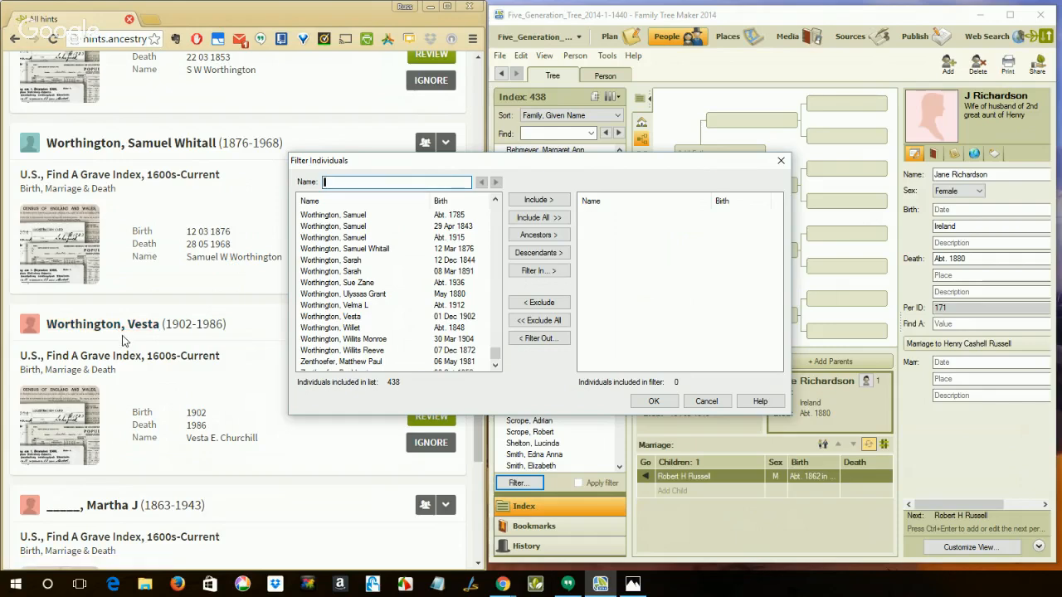
click(357, 320)
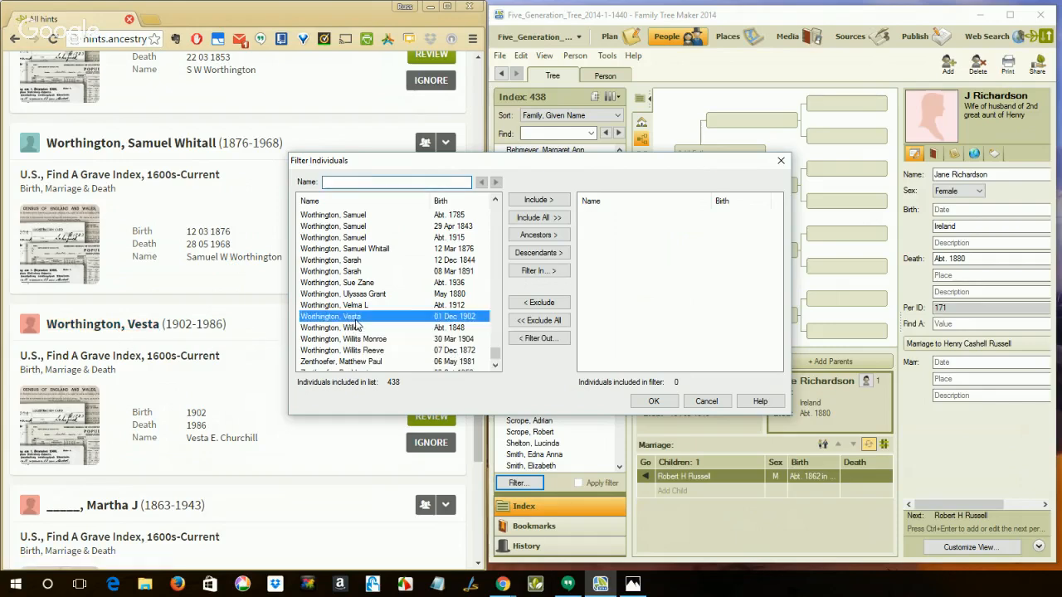
click(538, 204)
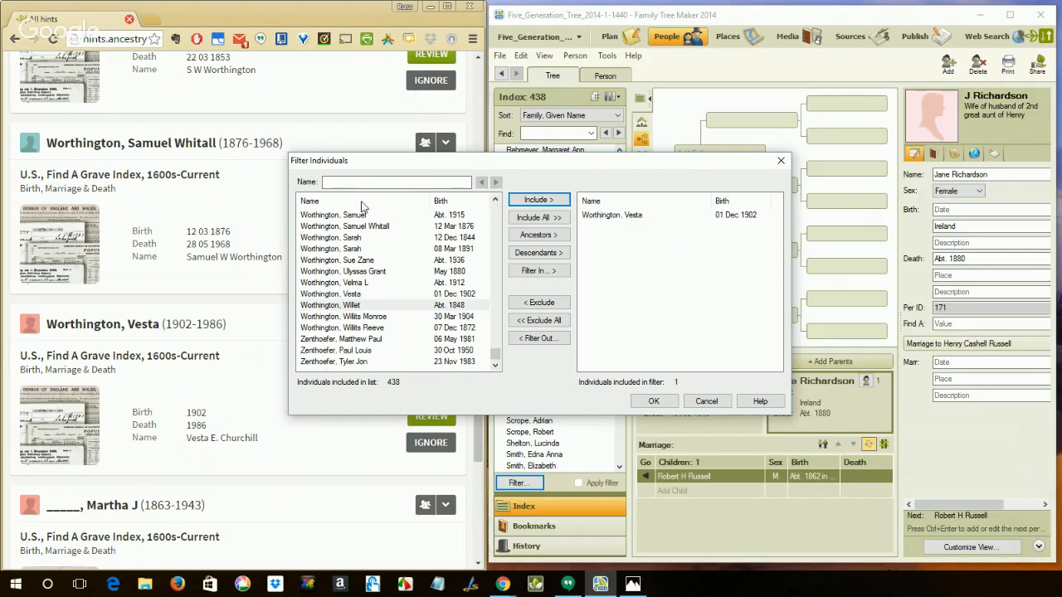
Include the third and second people from the record hints page in the individuals filter, matching their birth years
click(386, 227)
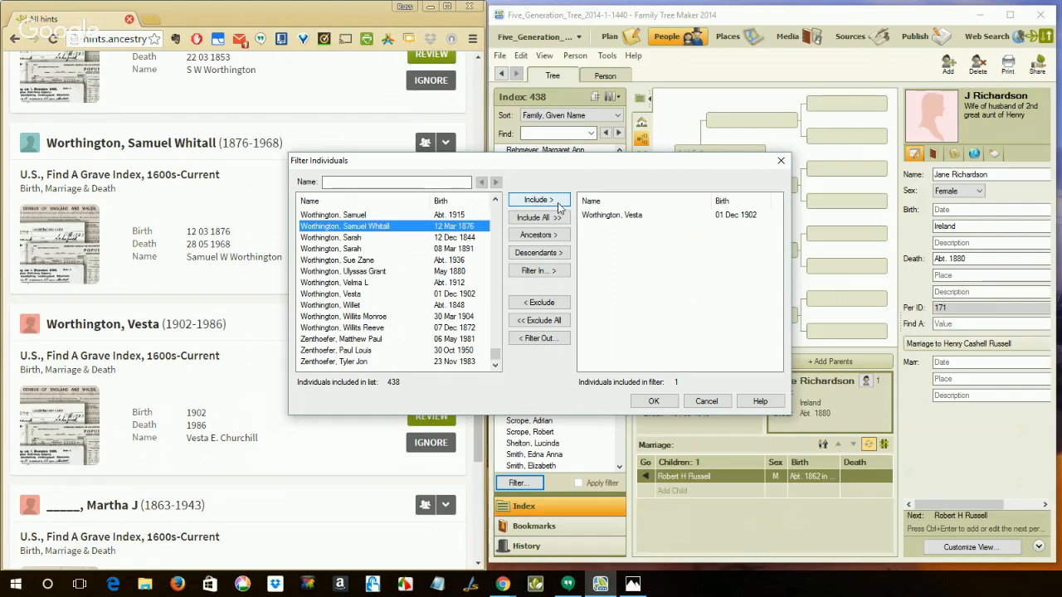
click(538, 199)
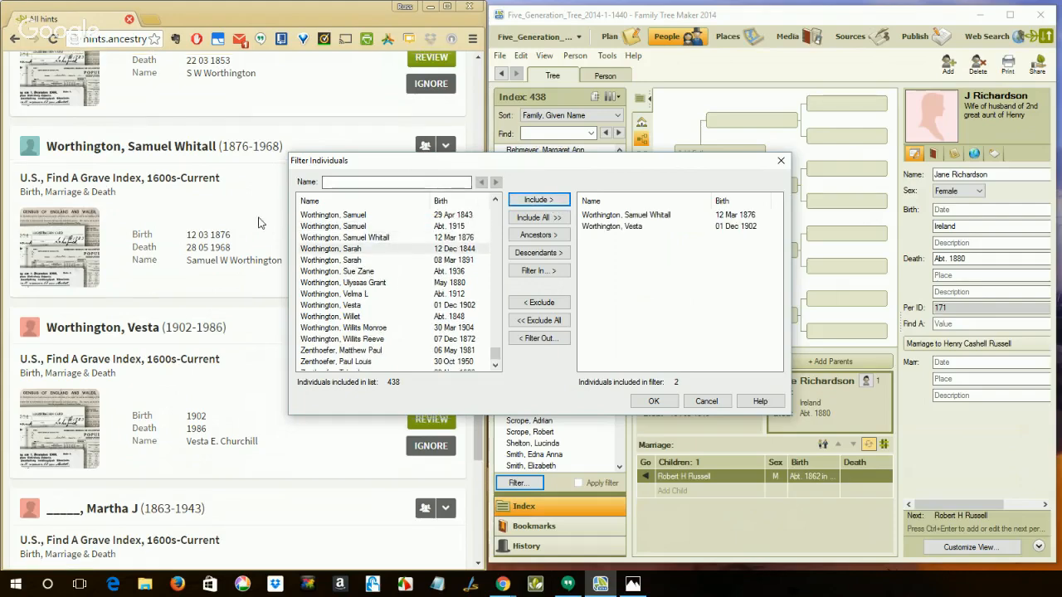
scroll(261, 218, up, 3)
scroll(258, 222, up, 1)
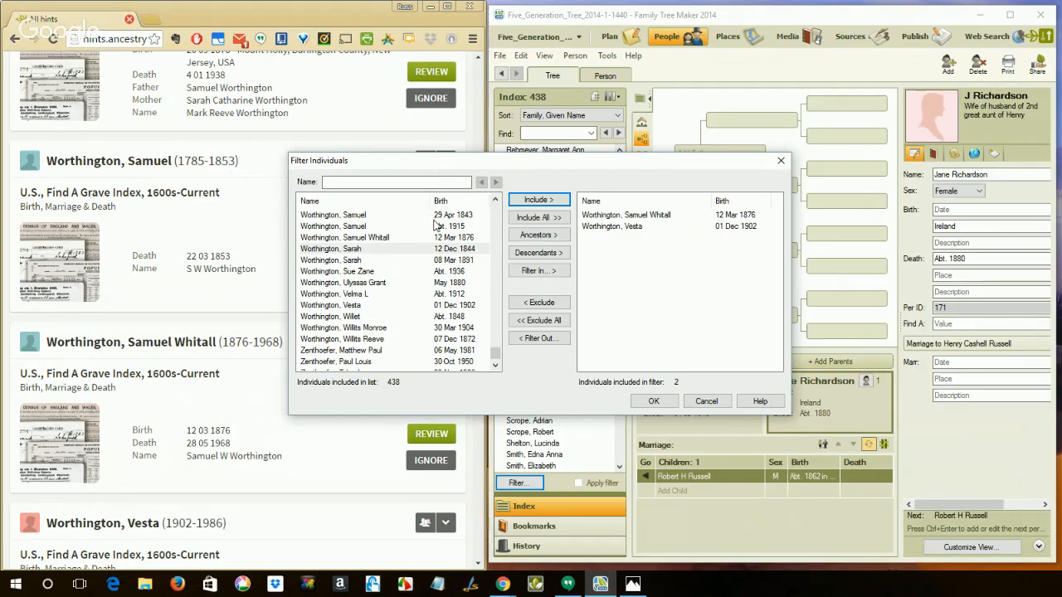
click(495, 203)
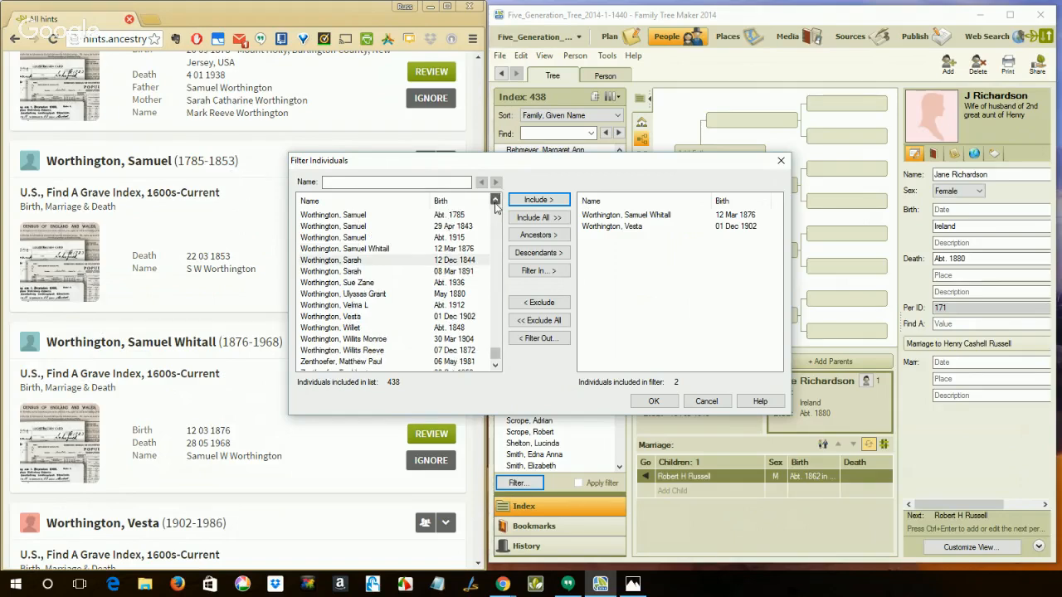
click(496, 203)
click(495, 203)
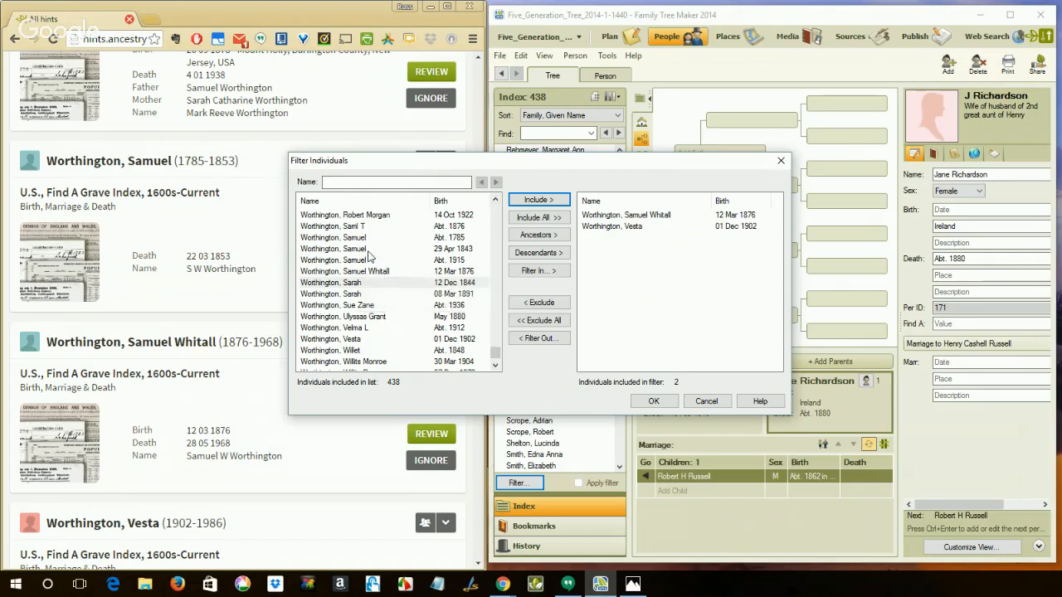
click(444, 239)
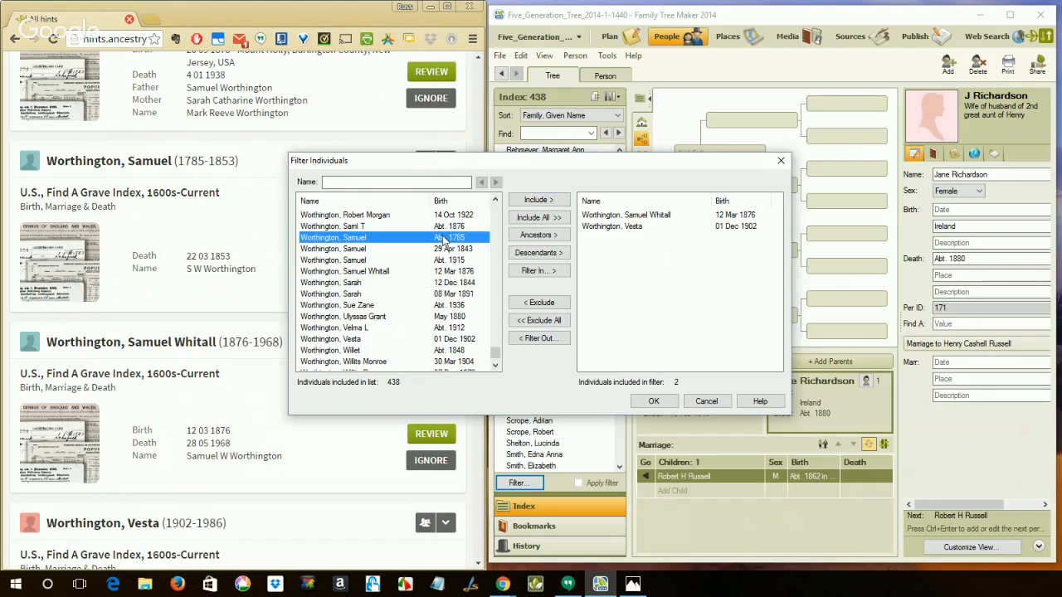
click(538, 200)
Include the first person from the record hints page in the filter and apply it to the index
scroll(229, 272, up, 2)
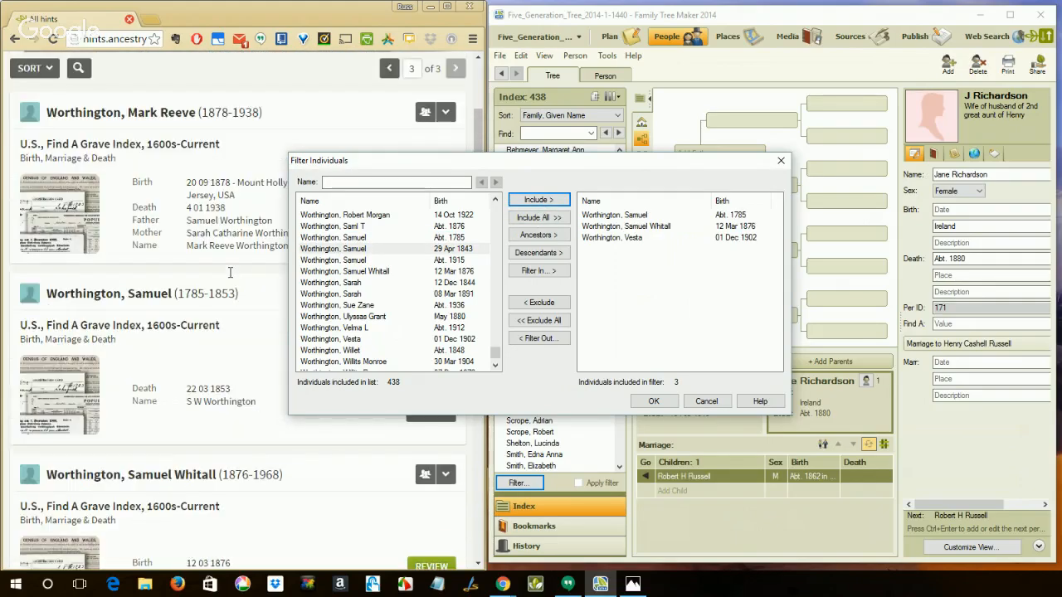
scroll(338, 273, up, 2)
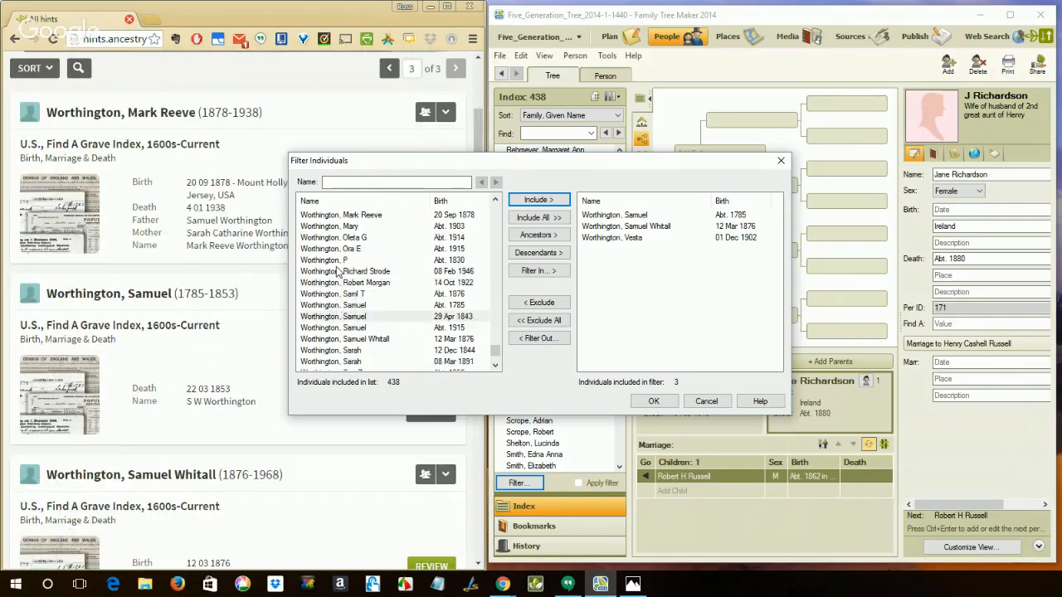
click(436, 215)
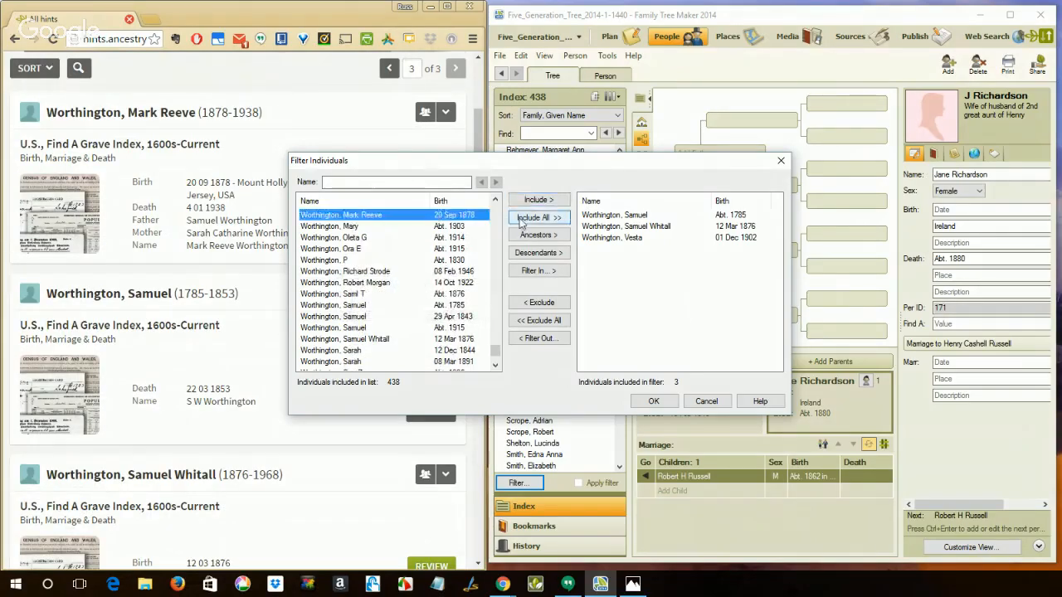
click(536, 202)
scroll(224, 336, up, 2)
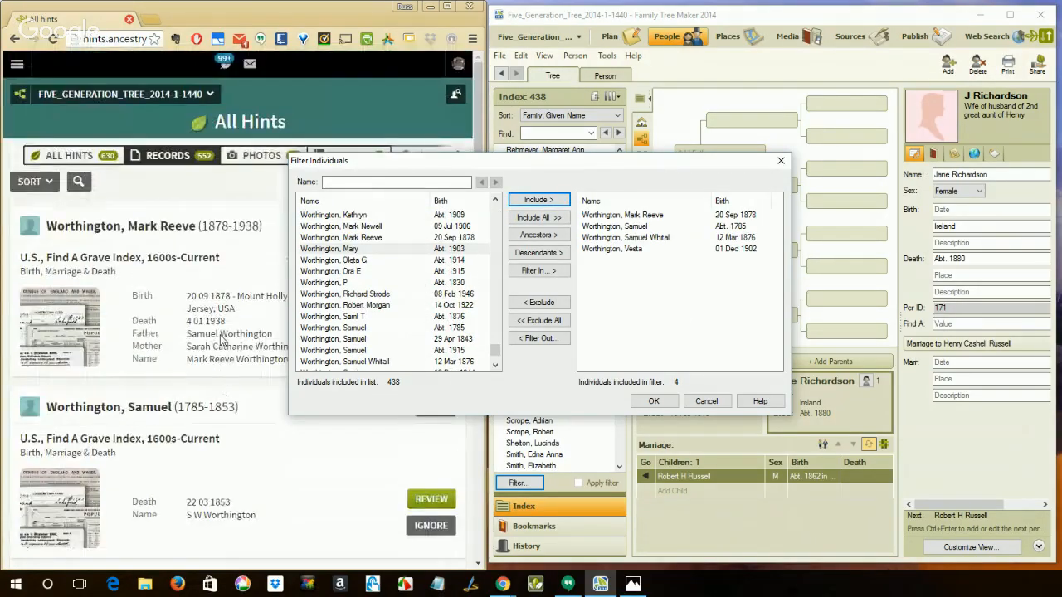
mouse_move(346, 330)
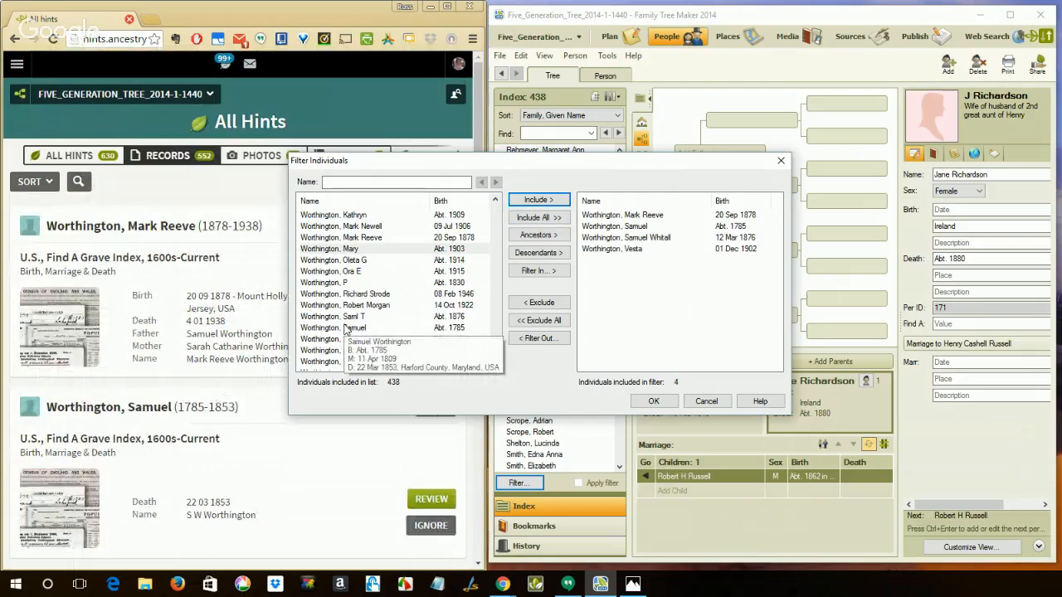
click(654, 402)
click(654, 402)
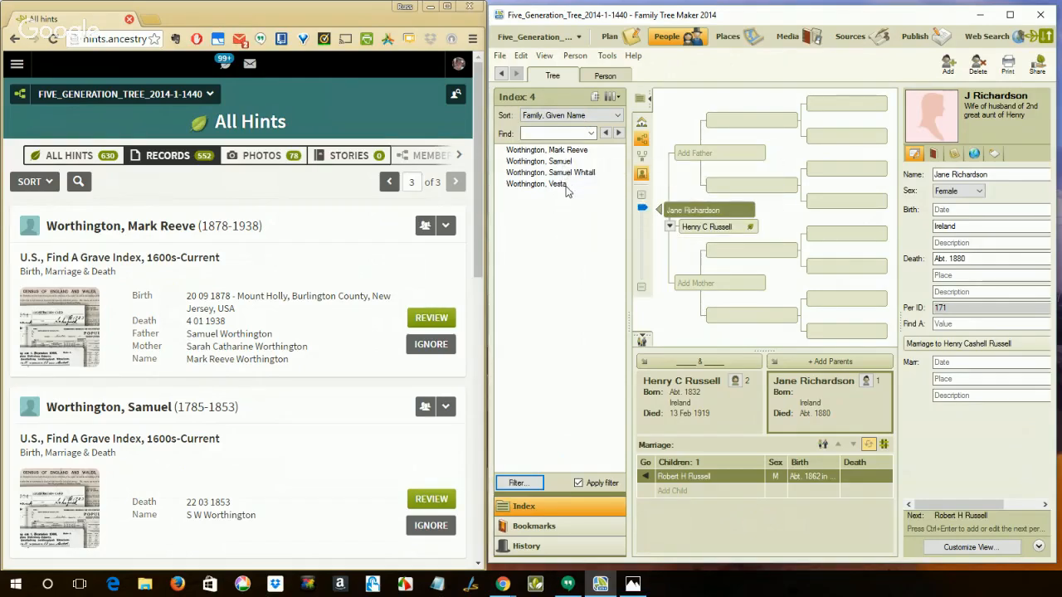
Select the first person in the filtered index, view his Ancestry hints in Web Search, and return to the People workspace
mouse_move(567, 191)
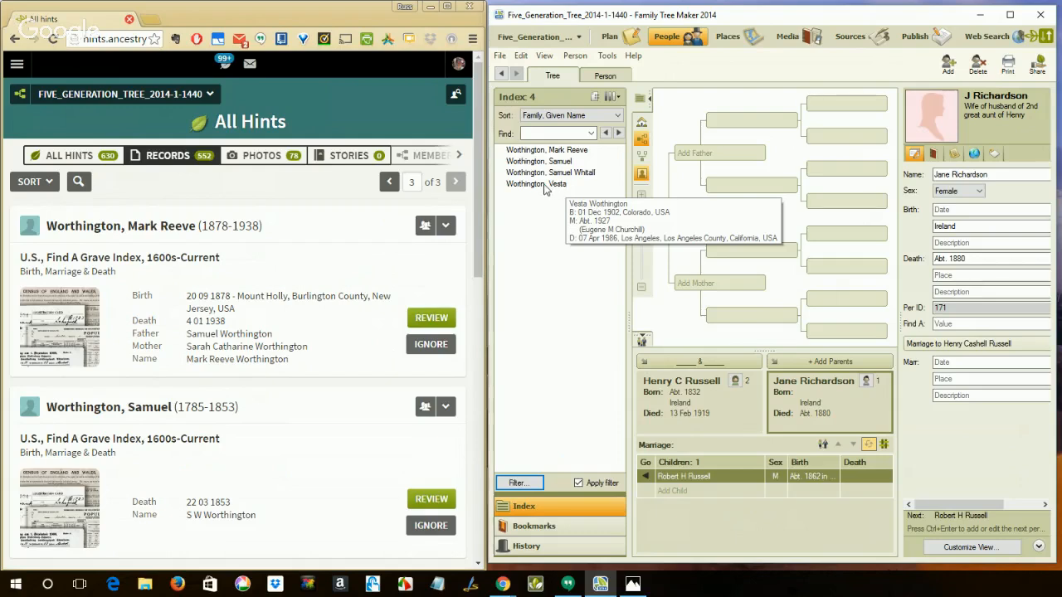
click(547, 151)
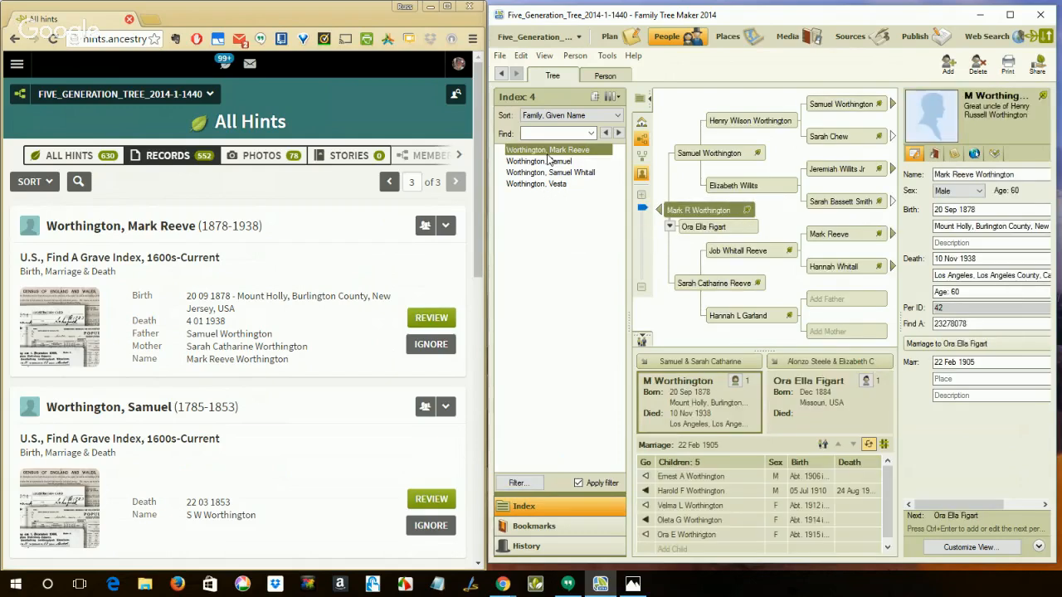
mouse_move(748, 212)
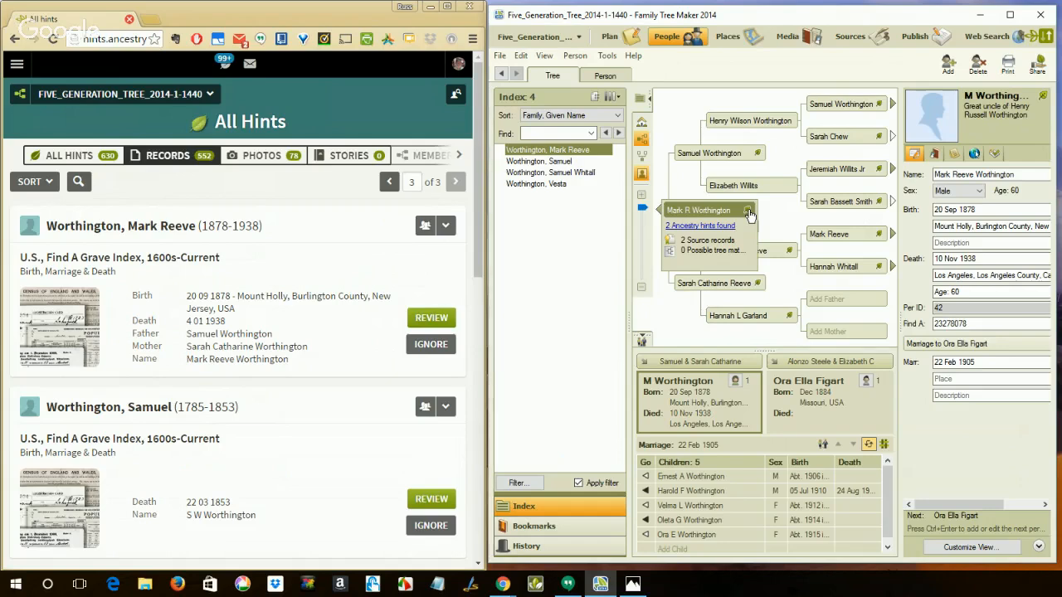
click(748, 213)
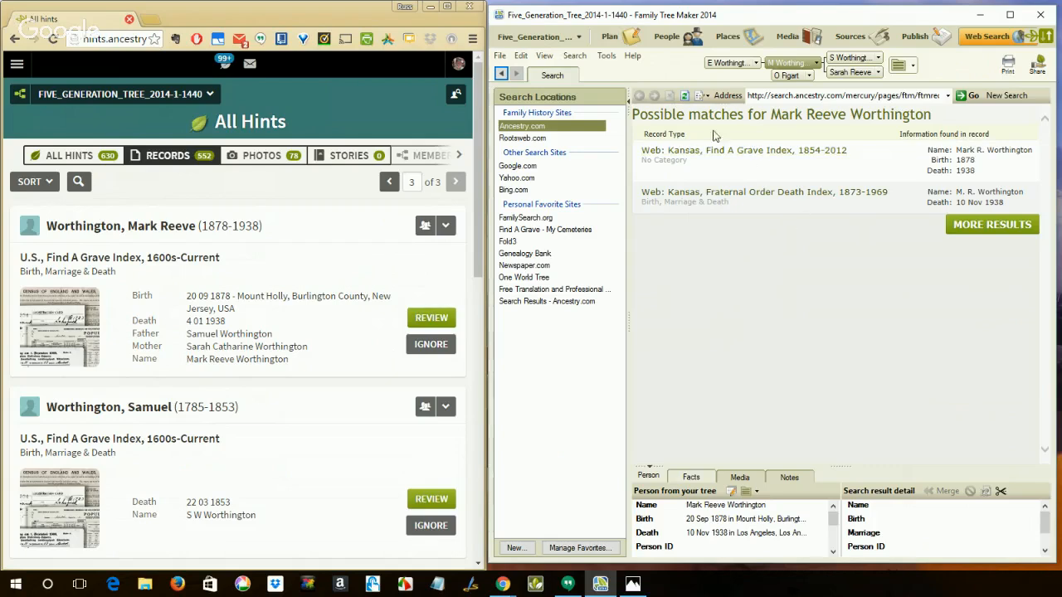
click(665, 39)
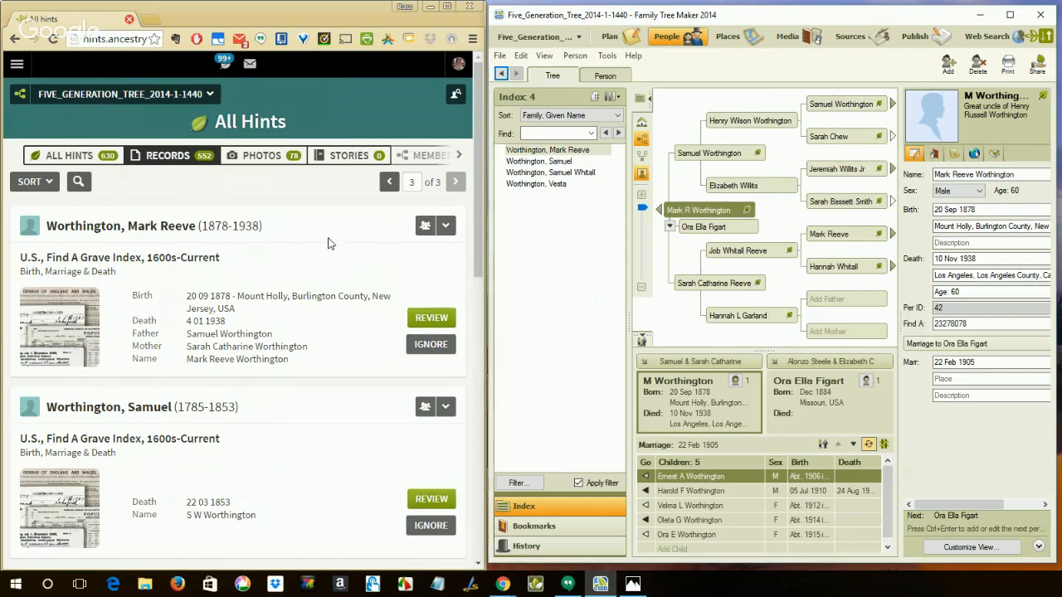
Compare the online record hints with the filtered index, and switch to the Filter Hints title image in Photos
scroll(328, 243, down, 2)
scroll(327, 242, down, 3)
scroll(328, 242, up, 5)
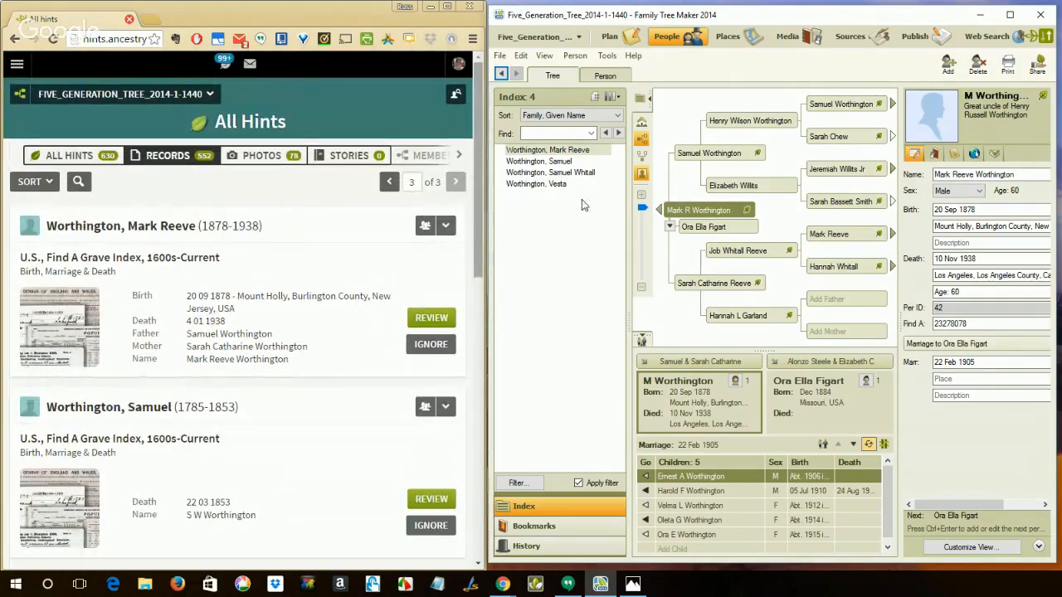
mouse_move(588, 163)
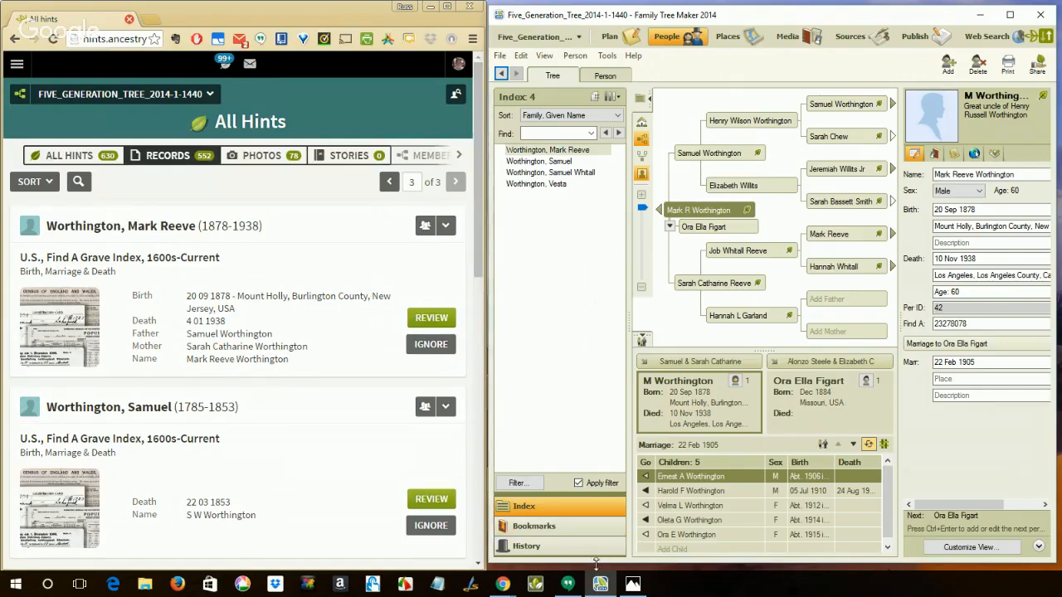
click(632, 585)
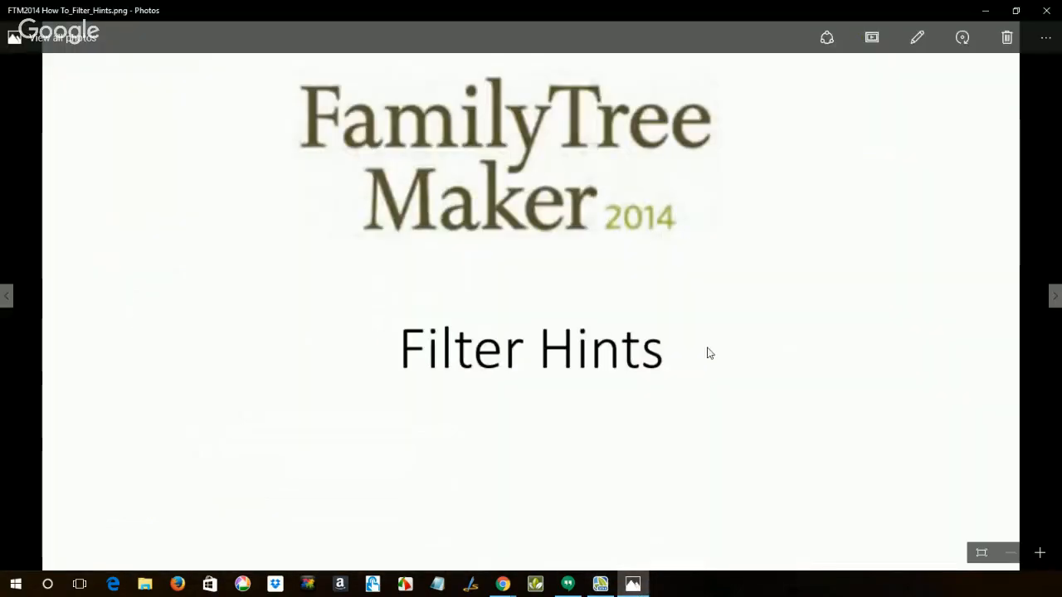